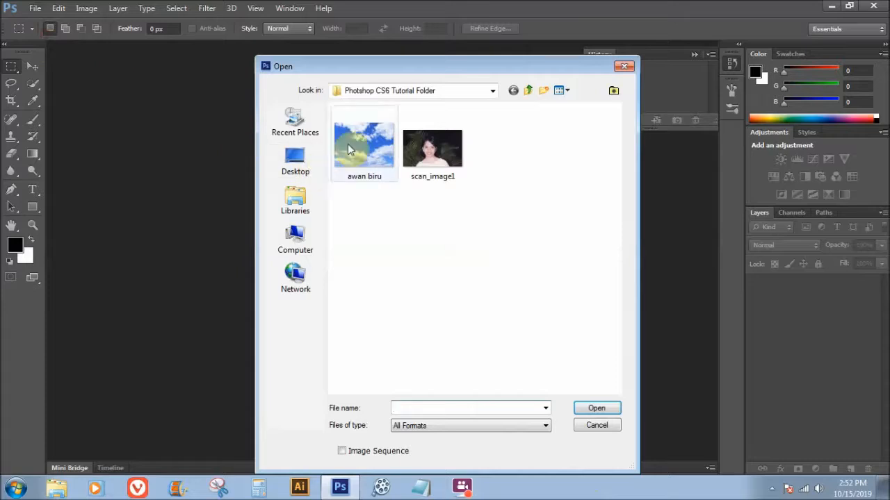
- Open the awan biru sky image and place the scan_image1 photo into it
click(348, 143)
click(611, 410)
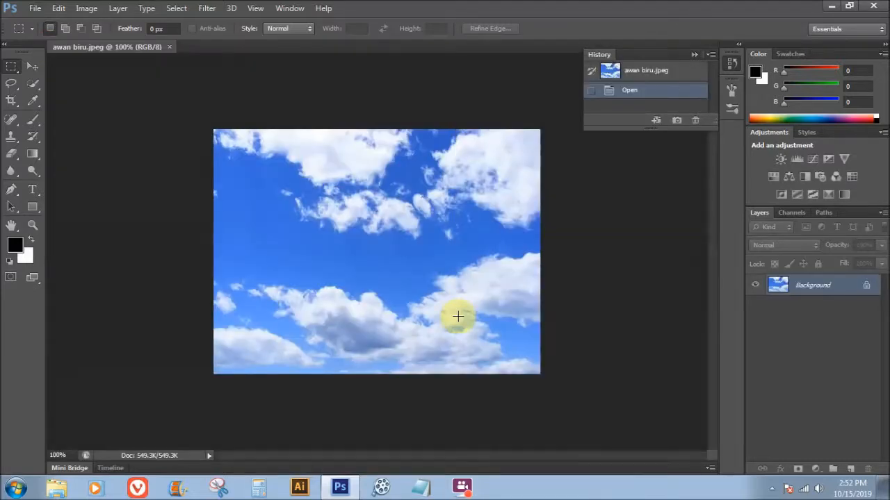
click(35, 9)
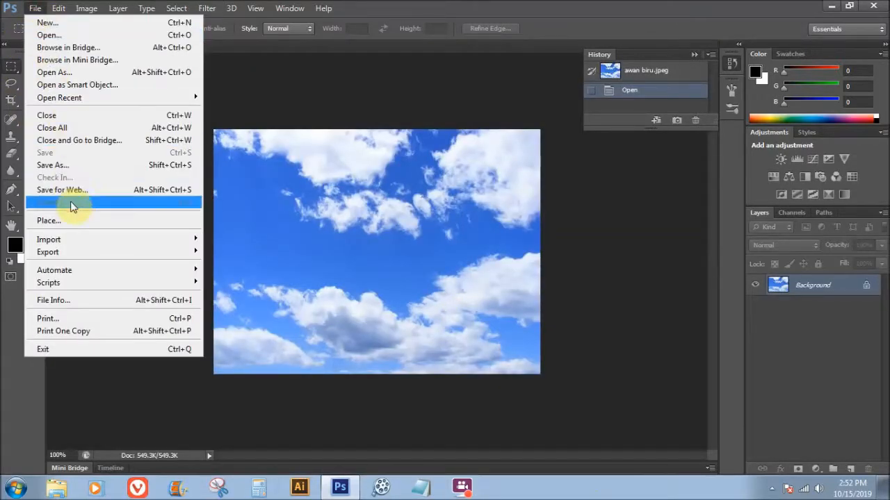
click(76, 219)
click(404, 144)
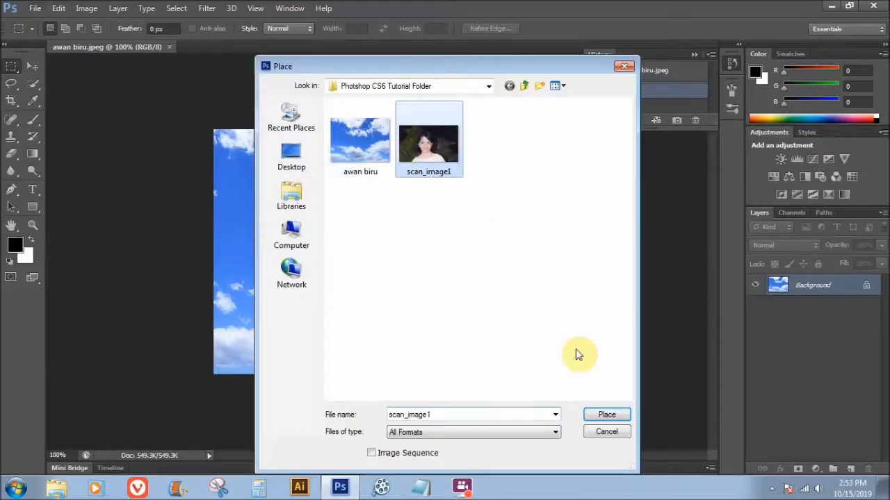
click(605, 414)
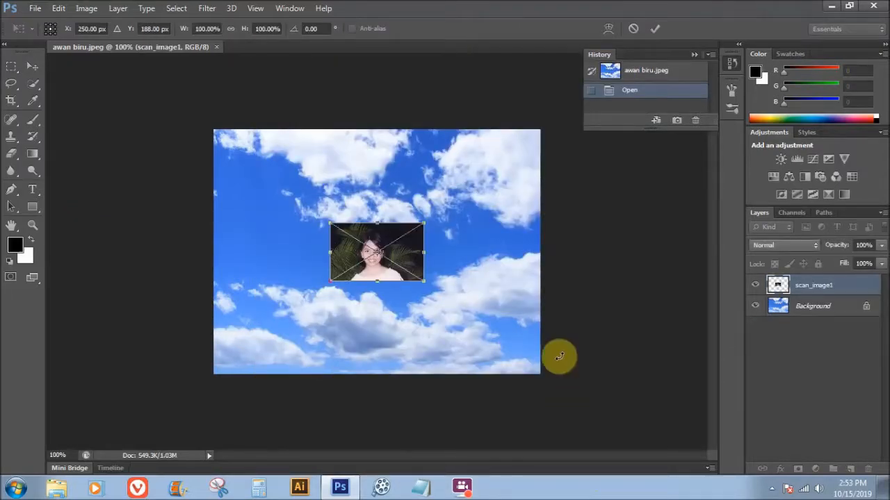
- Enlarge the placed portrait to about 427% so it covers the sky image, and duplicate its layer with Layer Via Copy
drag(420, 278, 565, 399)
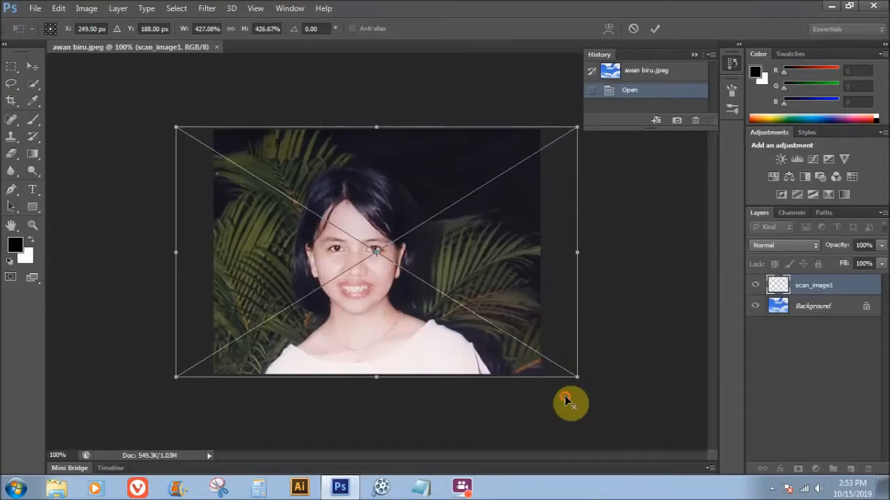
click(653, 30)
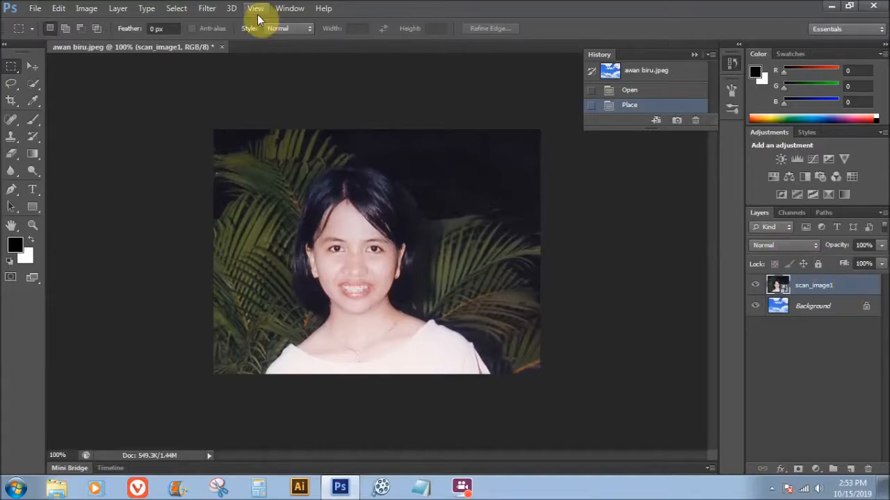
click(117, 11)
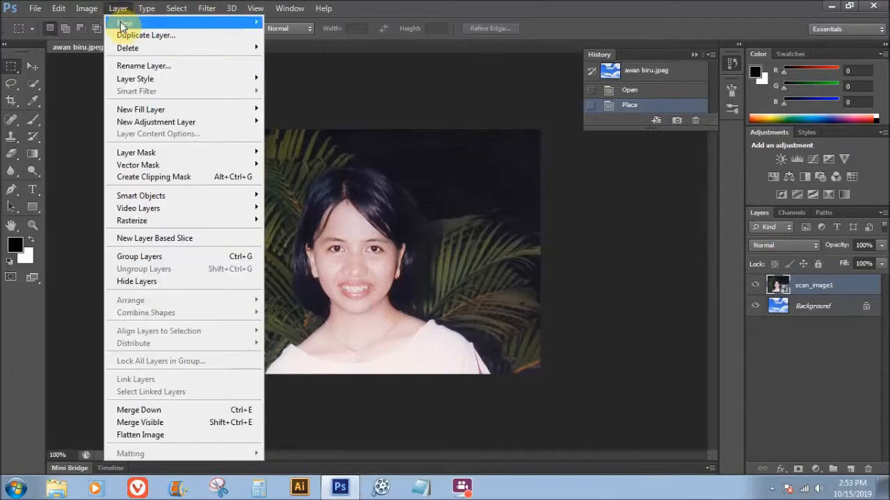
mouse_move(178, 22)
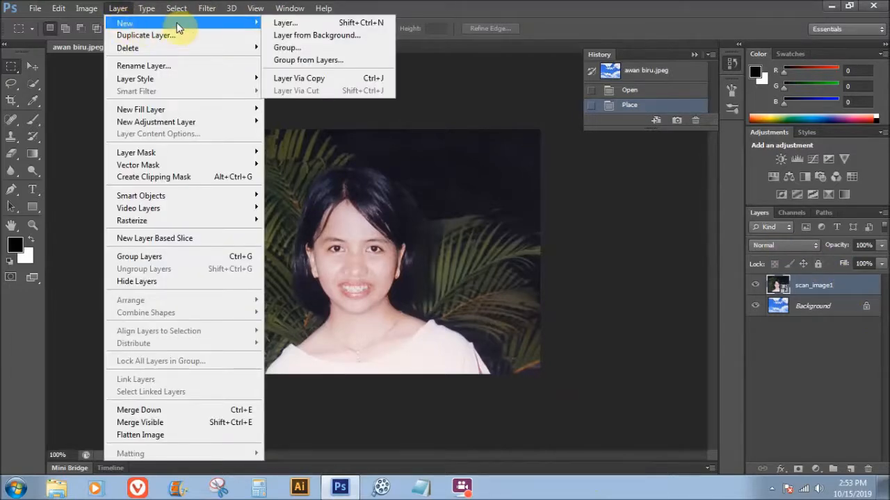
click(314, 77)
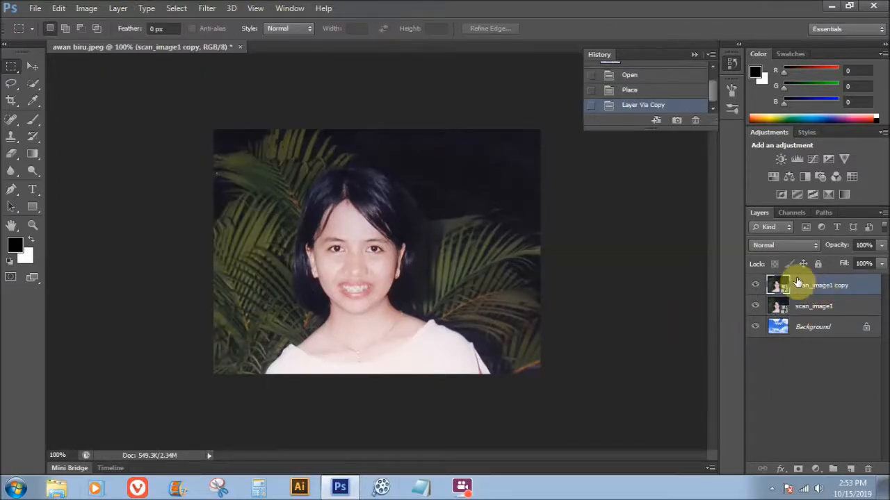
- Select the woman on the copied layer with the Quick Selection tool, subtracting the palm background around her hair and shoulders
click(31, 87)
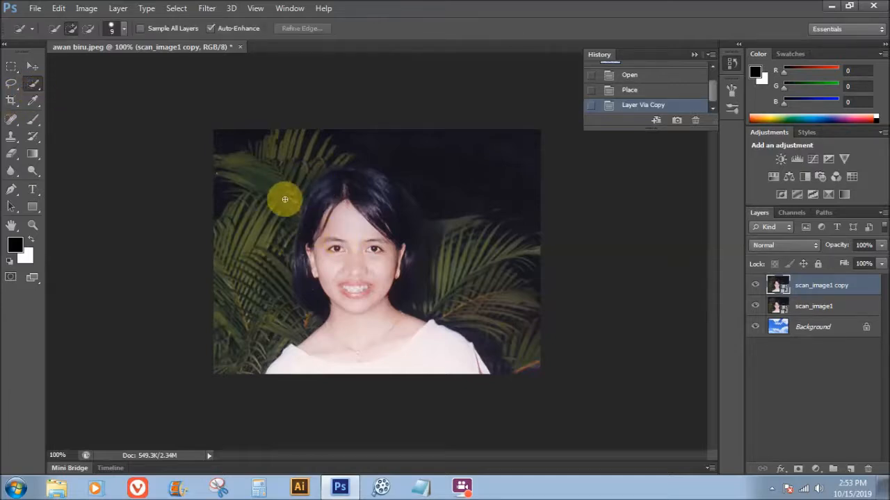
mouse_move(320, 189)
mouse_down()
mouse_move(305, 279)
mouse_move(320, 330)
mouse_move(271, 369)
mouse_move(411, 355)
mouse_move(466, 364)
mouse_move(400, 296)
mouse_move(415, 234)
mouse_move(395, 199)
mouse_move(376, 182)
mouse_move(334, 194)
mouse_up()
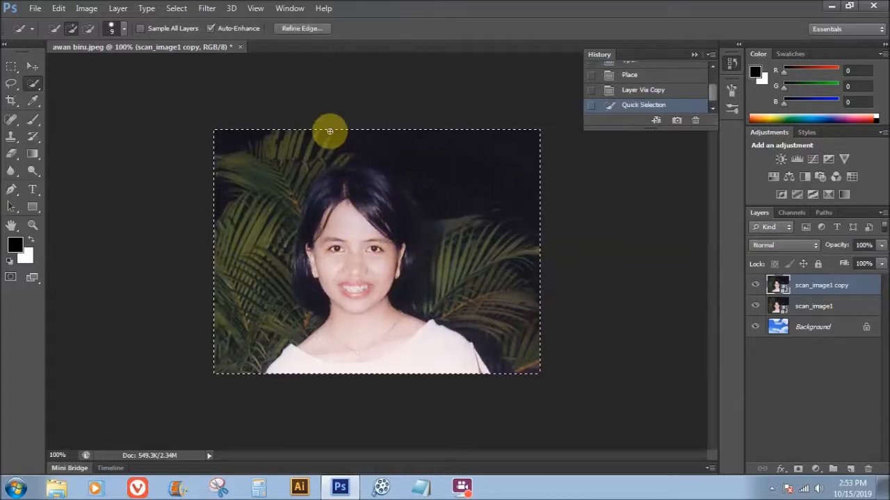
mouse_move(322, 128)
mouse_down()
mouse_move(415, 169)
mouse_move(442, 201)
mouse_move(451, 257)
mouse_move(427, 314)
mouse_up()
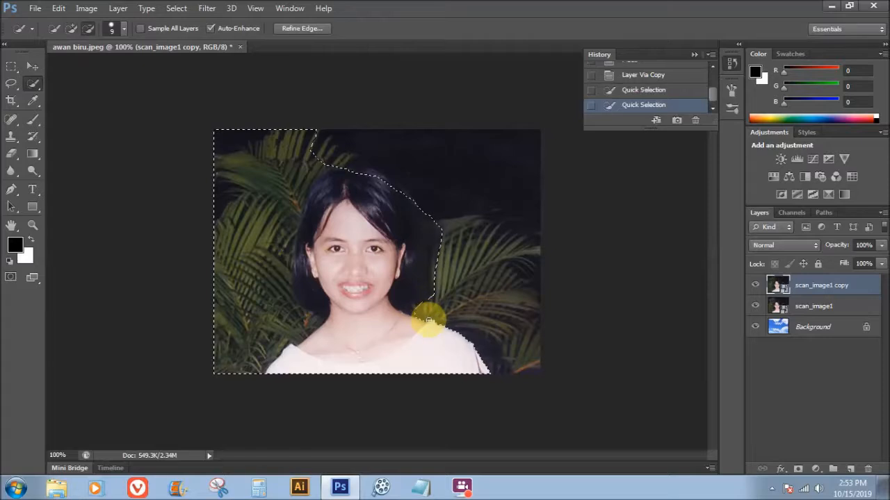
mouse_move(327, 155)
mouse_down()
mouse_move(295, 189)
mouse_move(283, 258)
mouse_move(288, 296)
mouse_move(318, 322)
mouse_move(258, 355)
mouse_up()
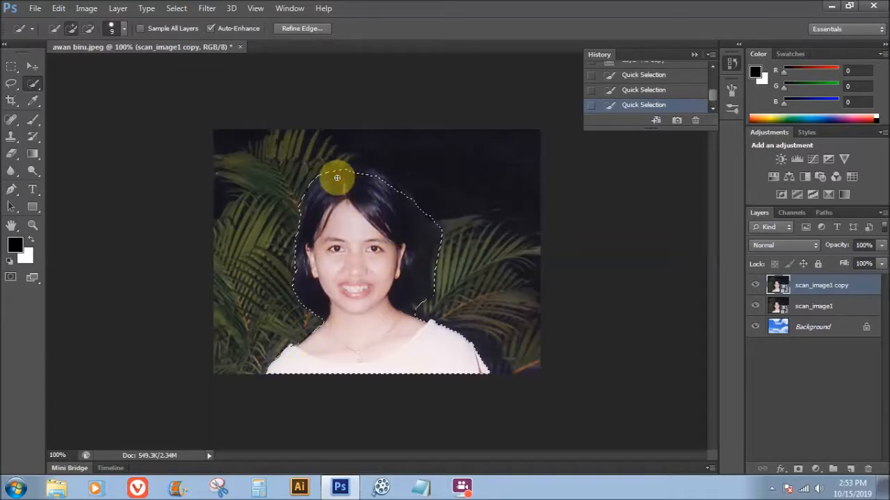
mouse_move(339, 176)
mouse_down()
mouse_move(378, 192)
mouse_move(375, 179)
mouse_move(387, 200)
mouse_move(433, 199)
mouse_move(440, 227)
mouse_move(423, 191)
mouse_move(443, 240)
mouse_move(431, 190)
mouse_move(438, 213)
mouse_up()
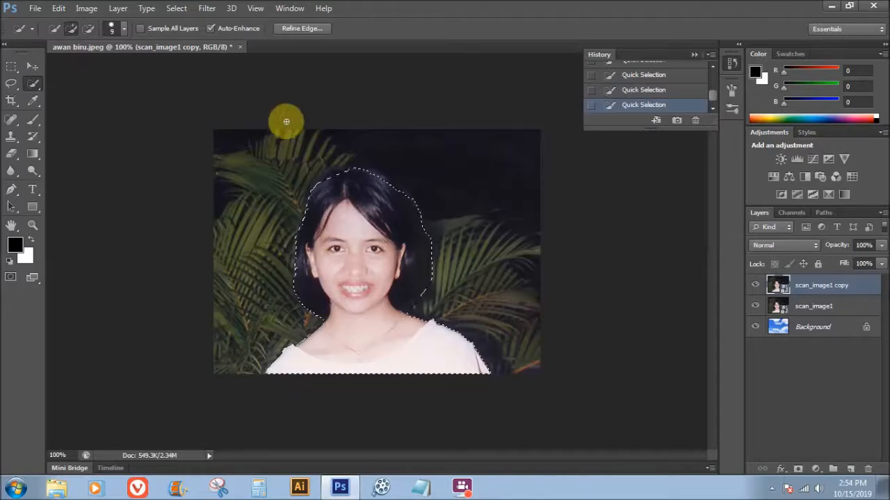
click(313, 29)
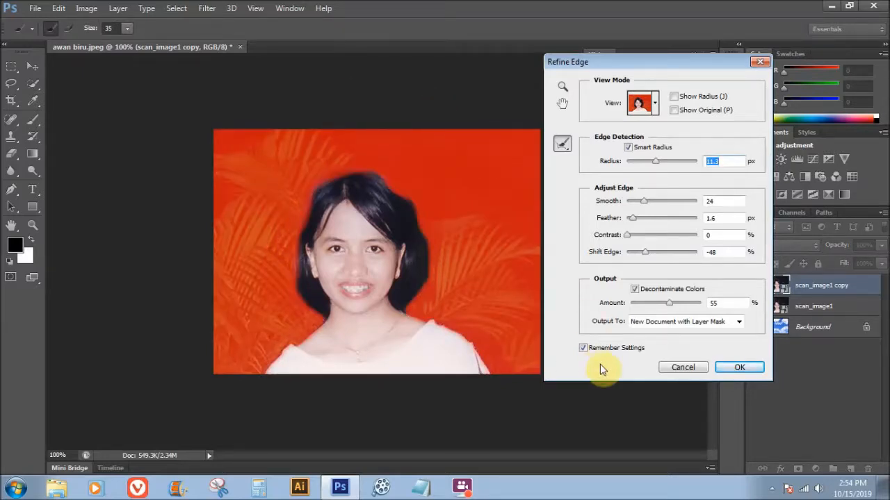
click(682, 367)
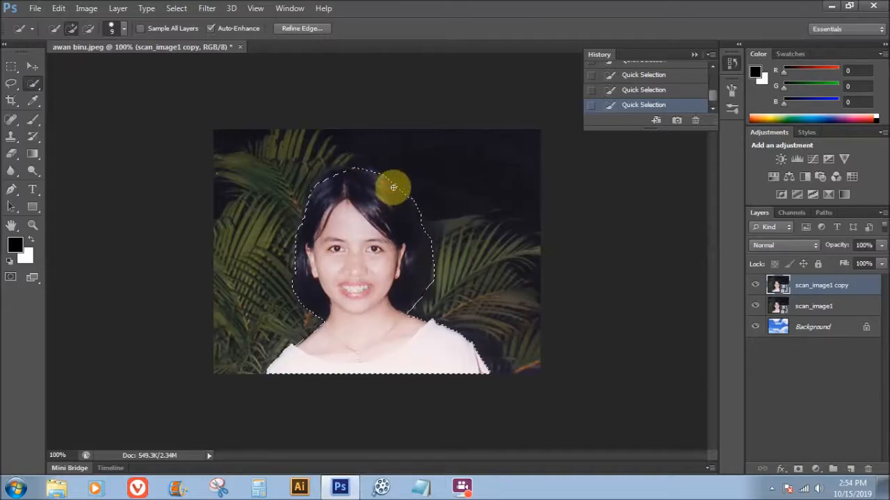
click(315, 28)
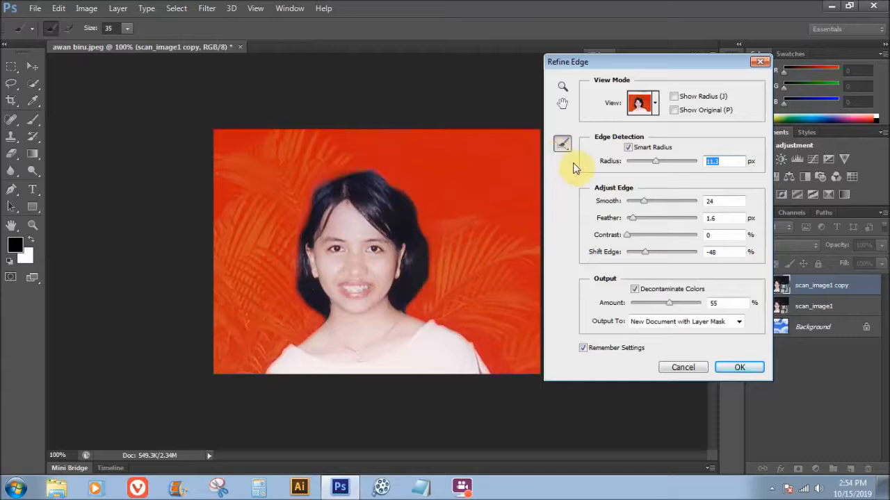
click(681, 370)
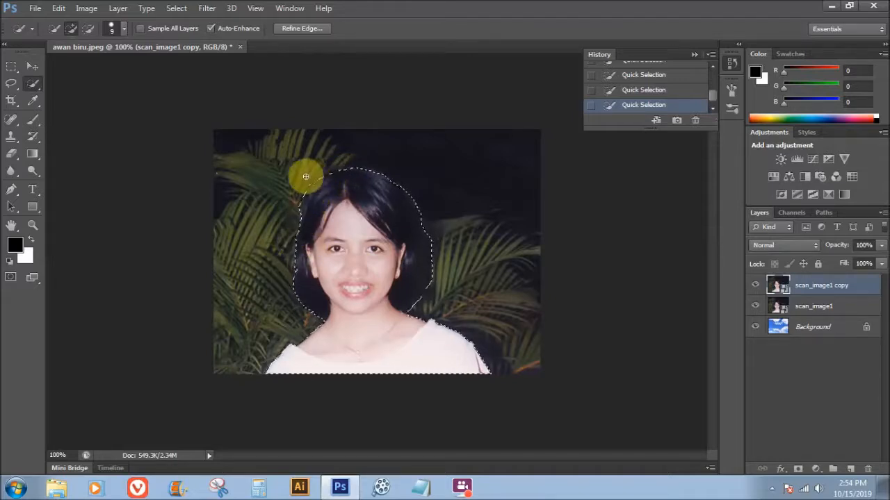
key(alt)
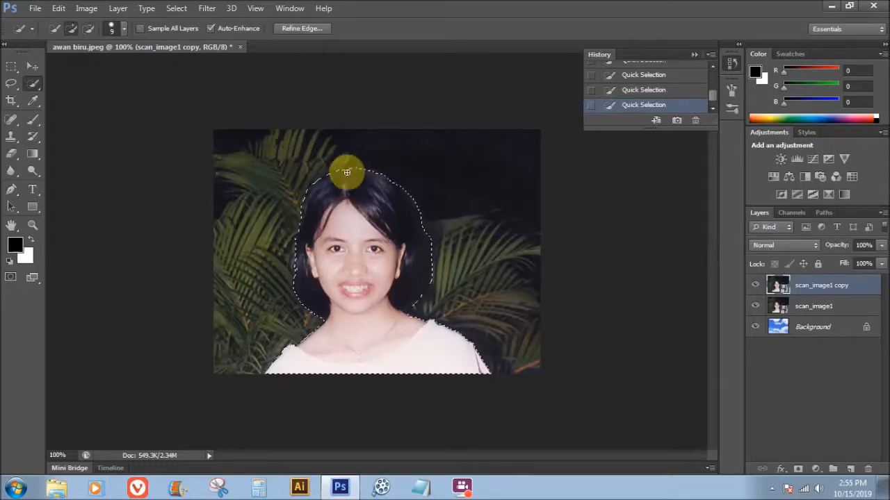
key(alt)
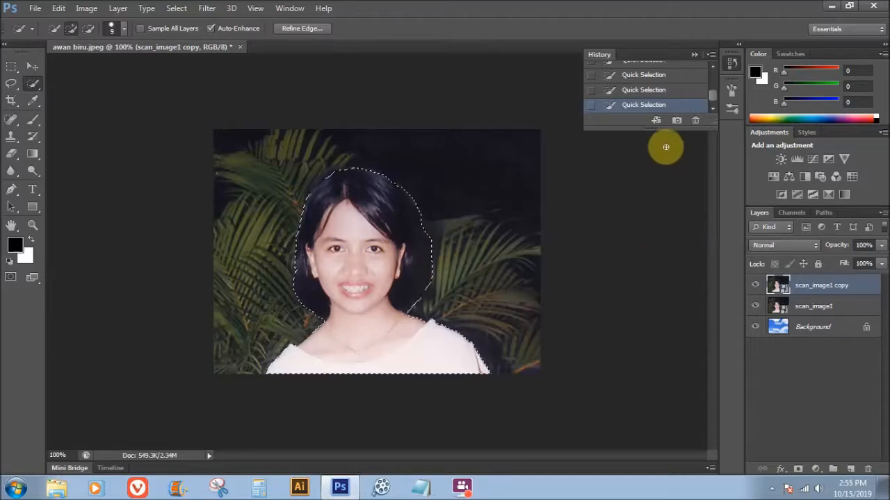
- Start Refine Edge on the portrait selection and set the edge detection radius to 12 px with Smart Radius enabled
click(295, 31)
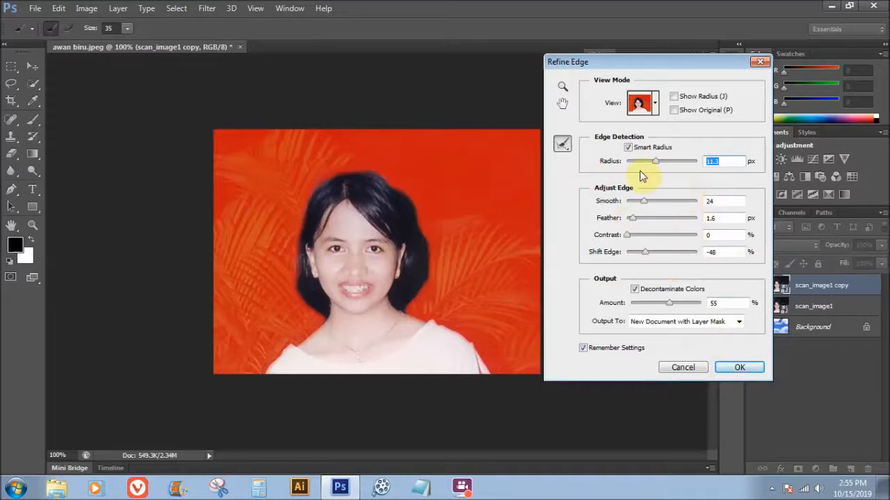
click(627, 148)
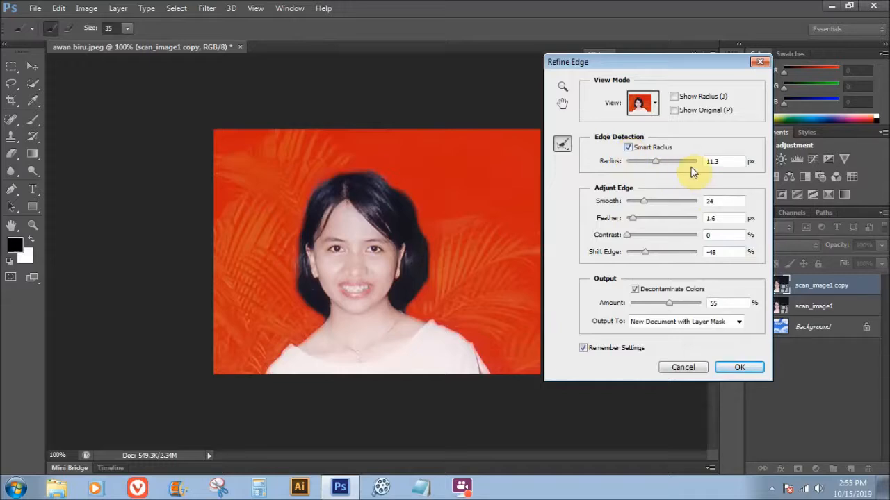
click(719, 161)
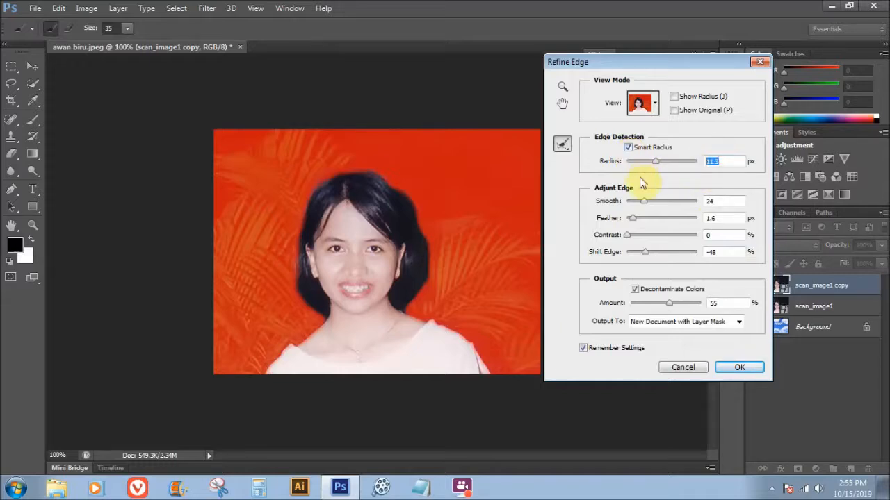
text(110)
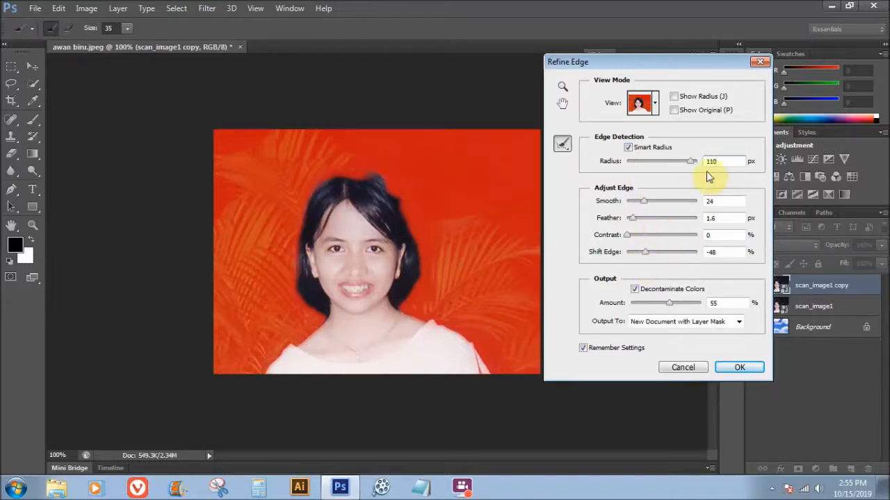
double_click(726, 163)
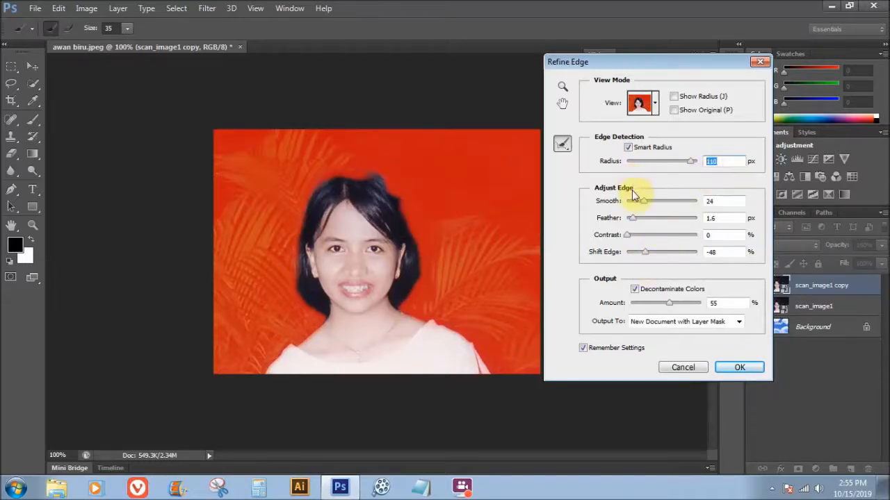
text(11)
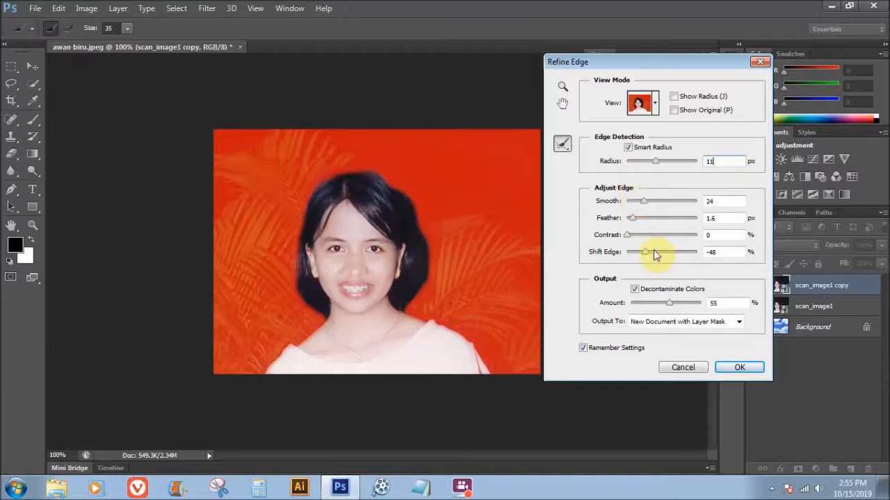
double_click(731, 162)
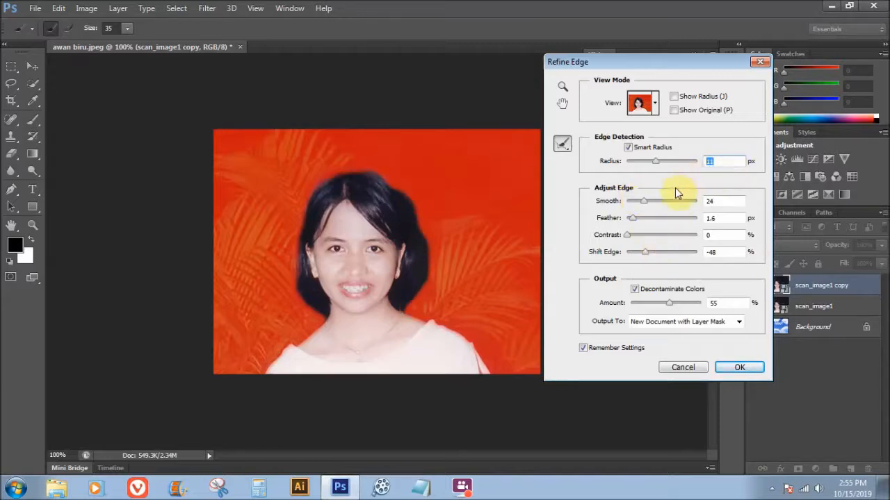
text(15)
click(665, 174)
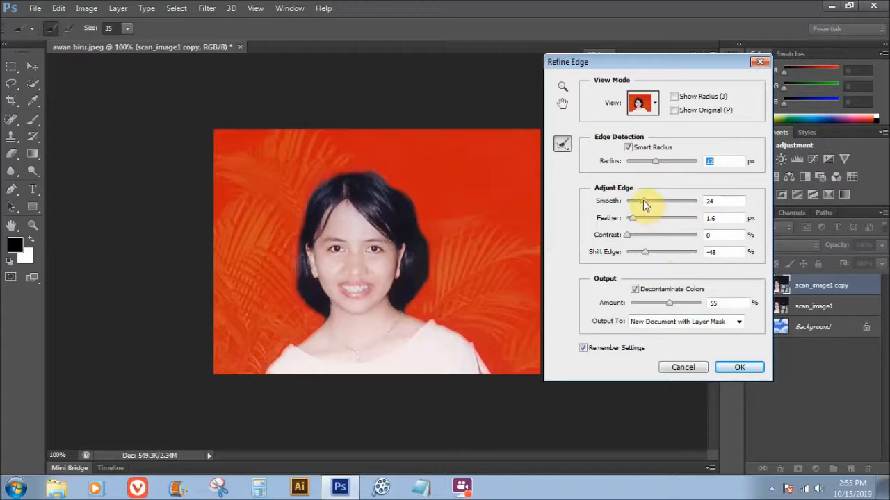
- Try several Smooth values for the selection edge and settle on 27
drag(643, 200, 638, 202)
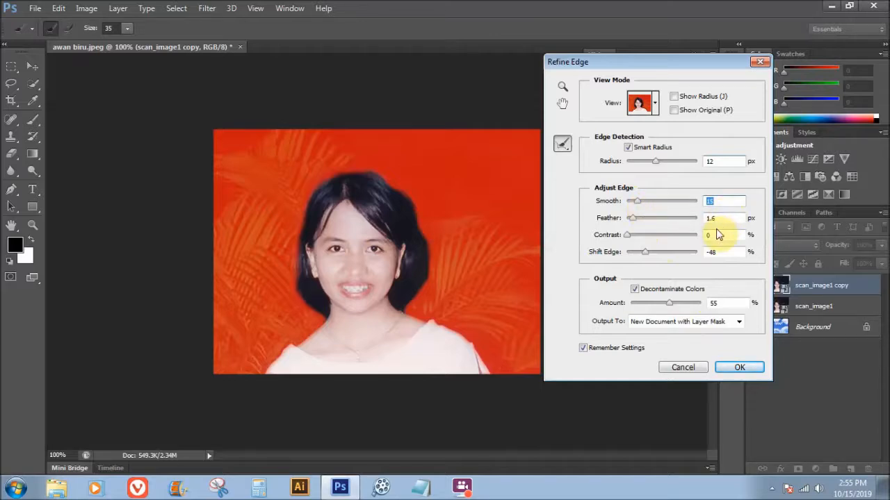
text(16)
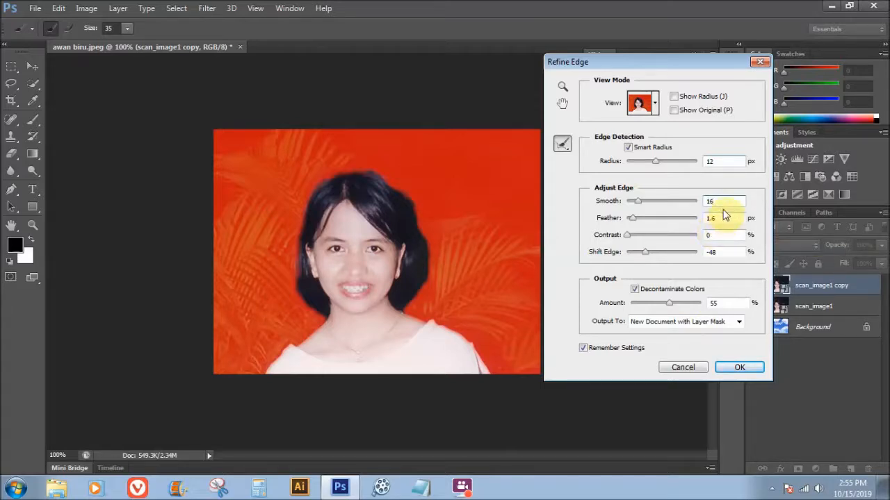
drag(720, 201, 684, 207)
text(1)
drag(723, 201, 688, 208)
text(18)
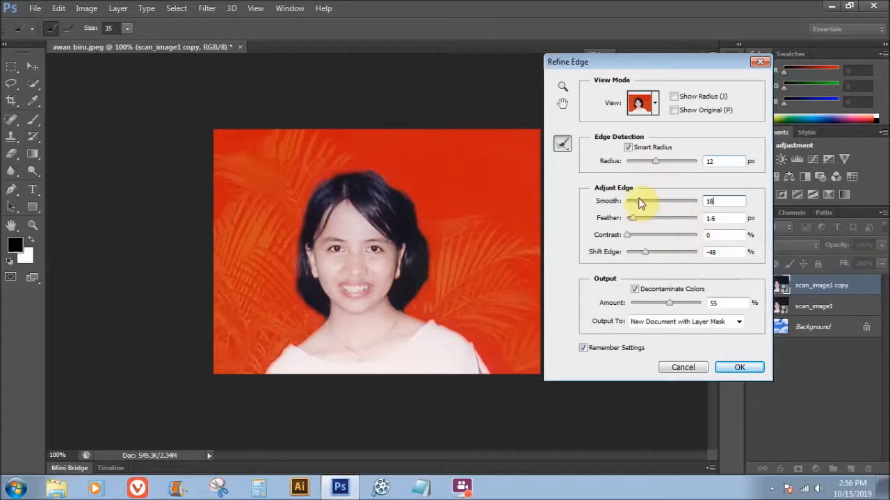
drag(638, 199, 640, 201)
click(641, 201)
click(645, 201)
drag(647, 203, 651, 205)
drag(638, 203, 627, 204)
drag(627, 203, 645, 201)
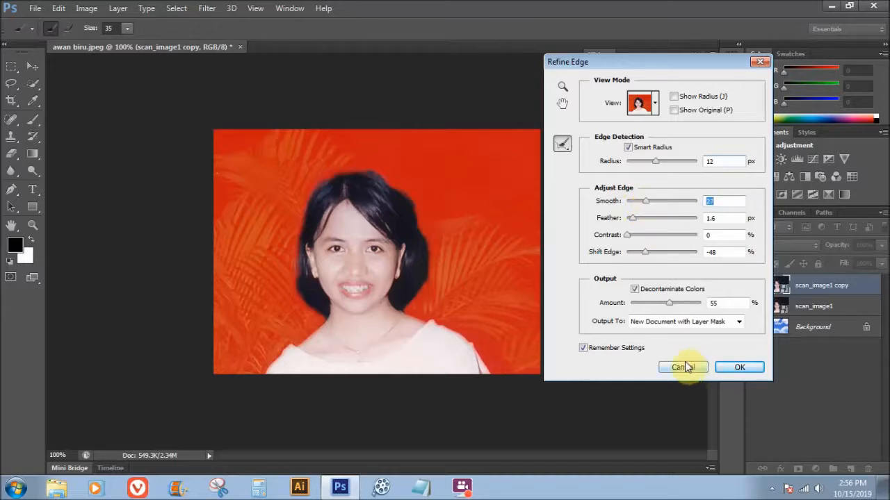
- Output the refined selection as a New Layer with Layer Mask and apply the edge refinement
click(737, 322)
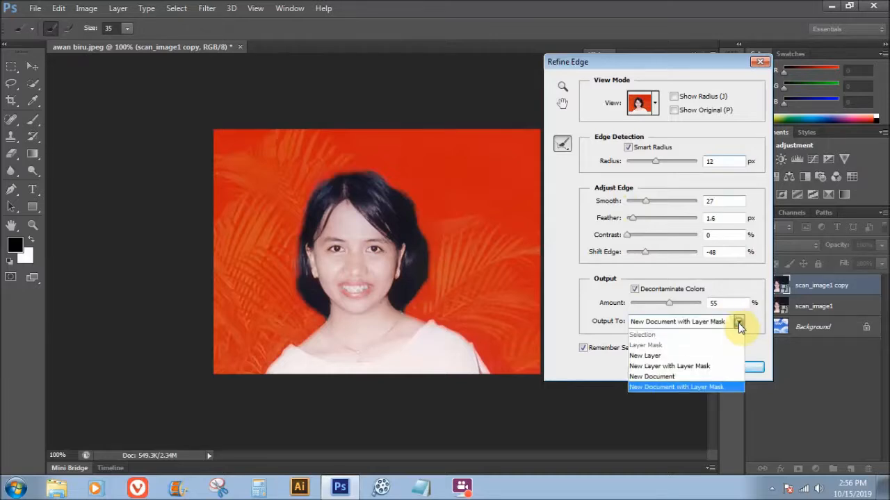
click(711, 372)
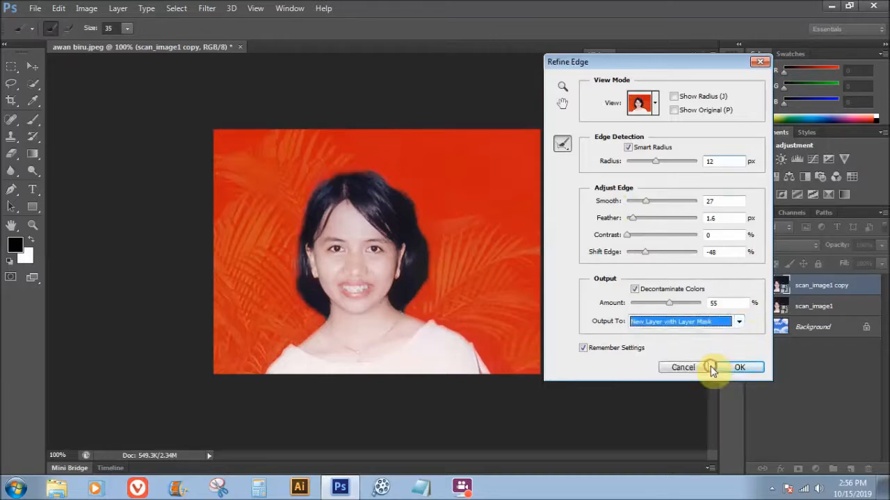
click(740, 368)
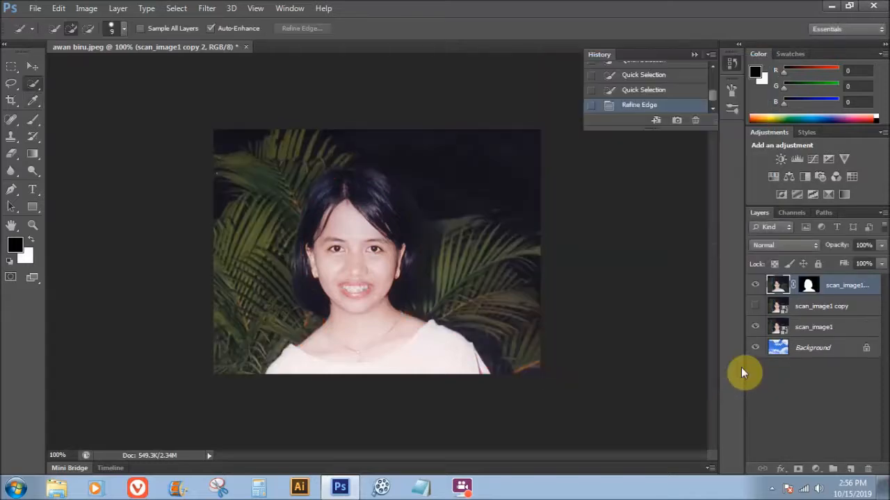
- Hide the original scan_image1 layer so the sky shows behind the woman, and flatten the image, discarding the hidden layers
click(759, 330)
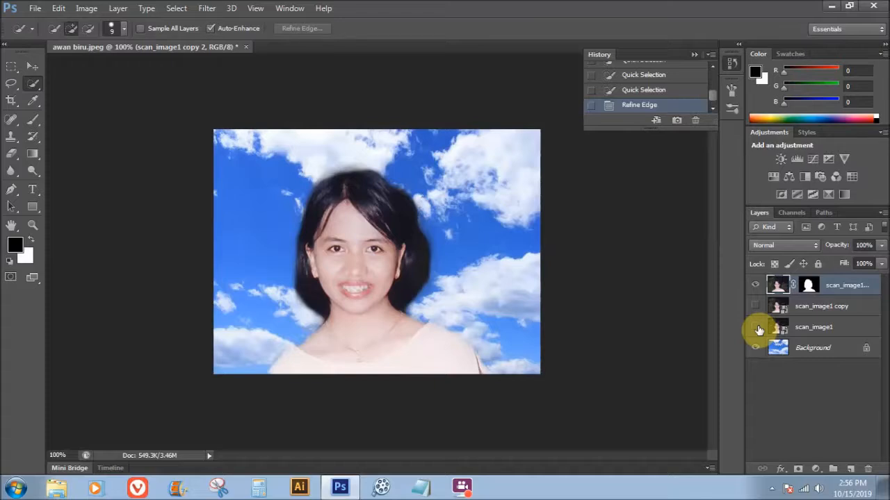
click(880, 214)
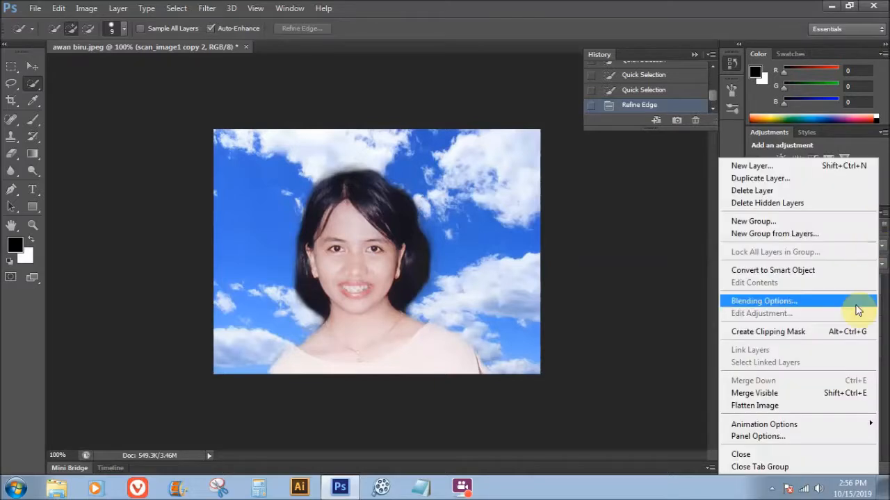
click(811, 408)
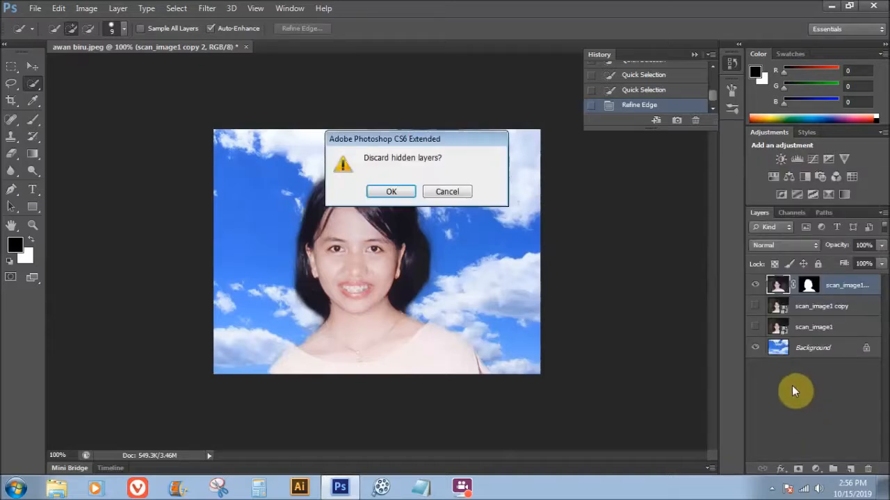
click(391, 192)
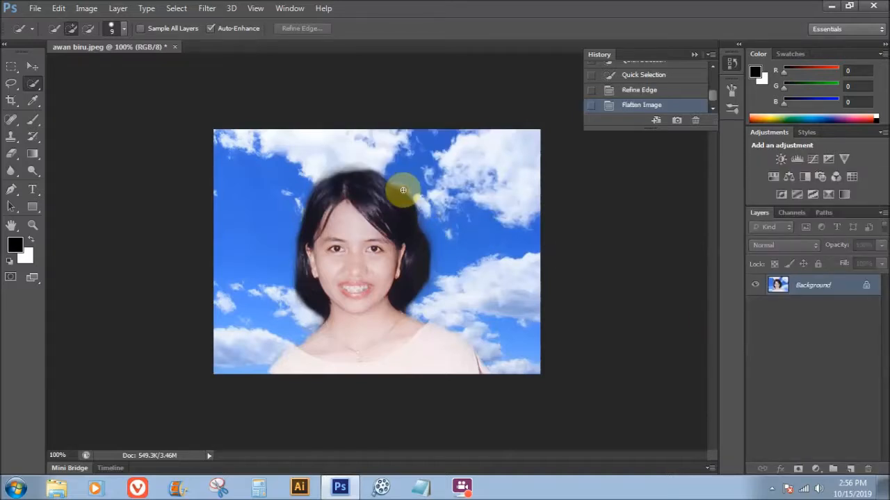
- Save the flattened image as a new JPEG named "seleksi dan menghaluskan pinggiran seleksi" at quality 12 (Maximum), Progressive with 3 scans
click(35, 10)
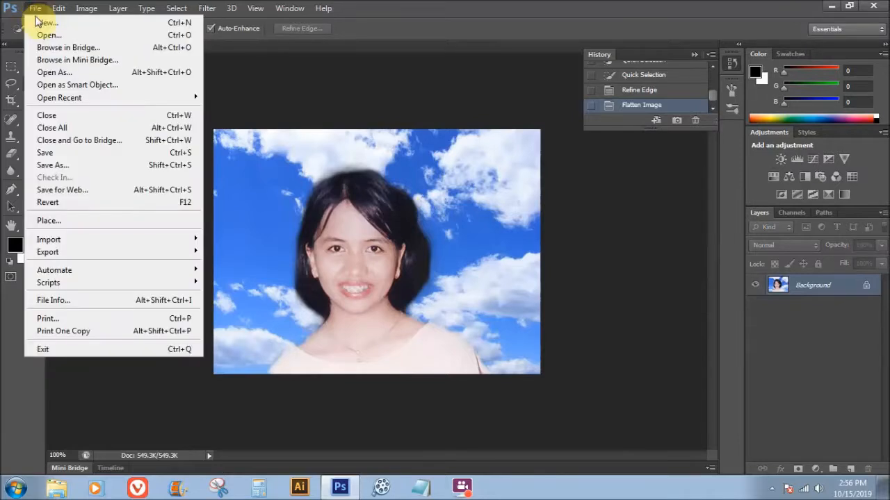
click(73, 165)
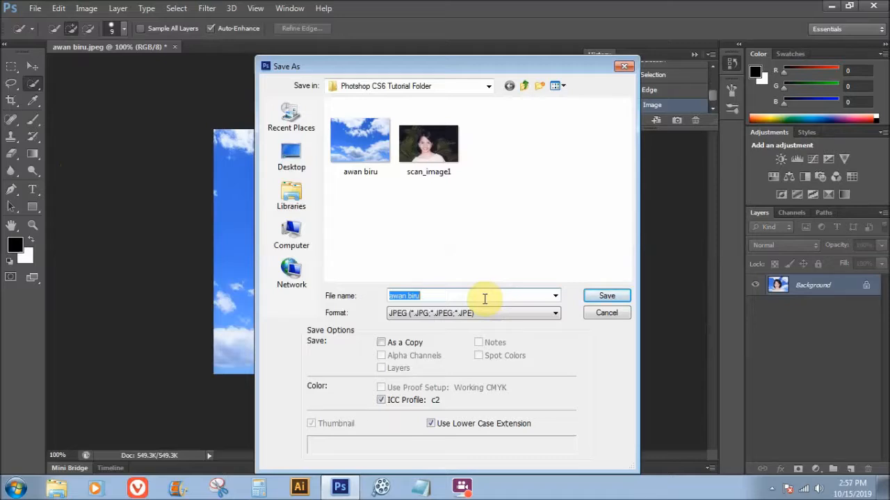
text(seleksi dan mengha)
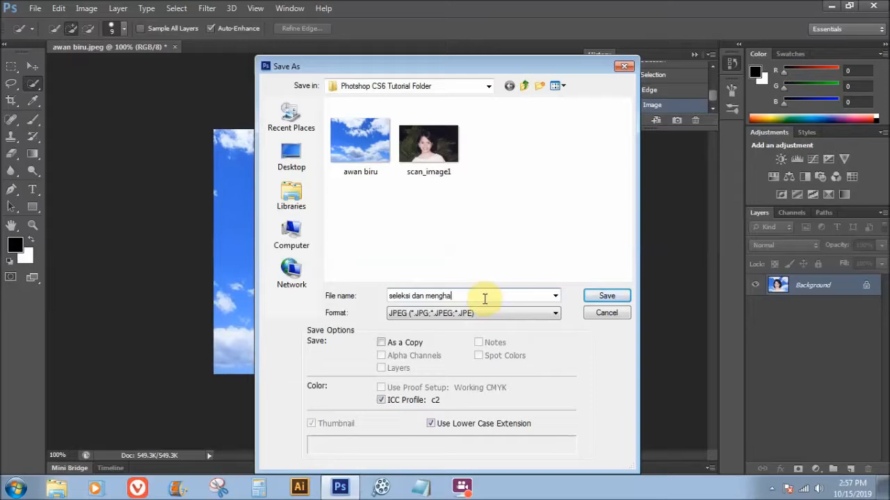
text(luskan pinggiran seleksi)
click(602, 295)
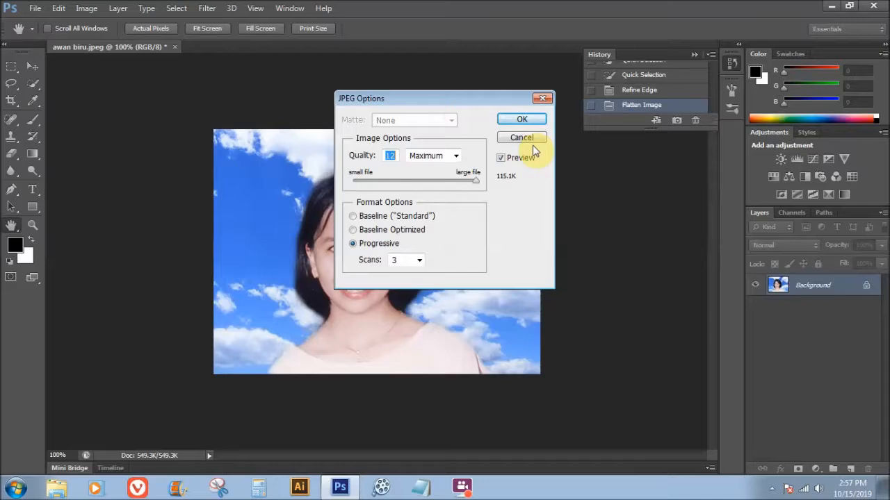
click(527, 121)
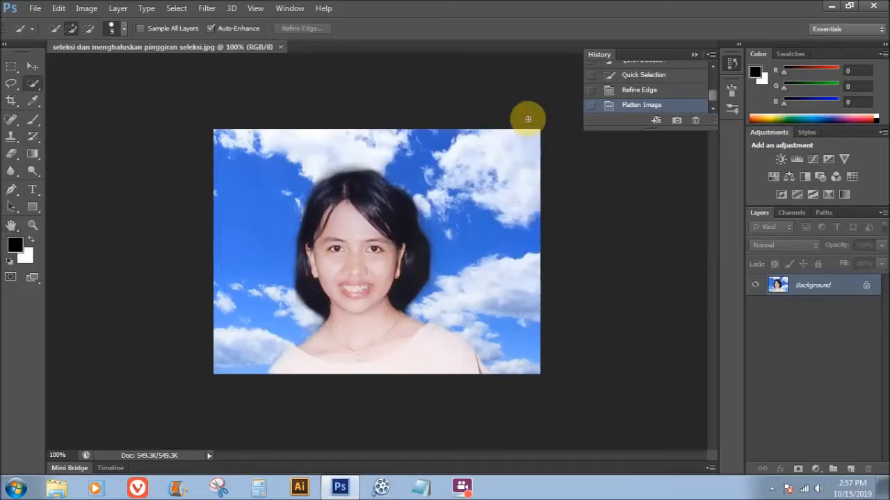